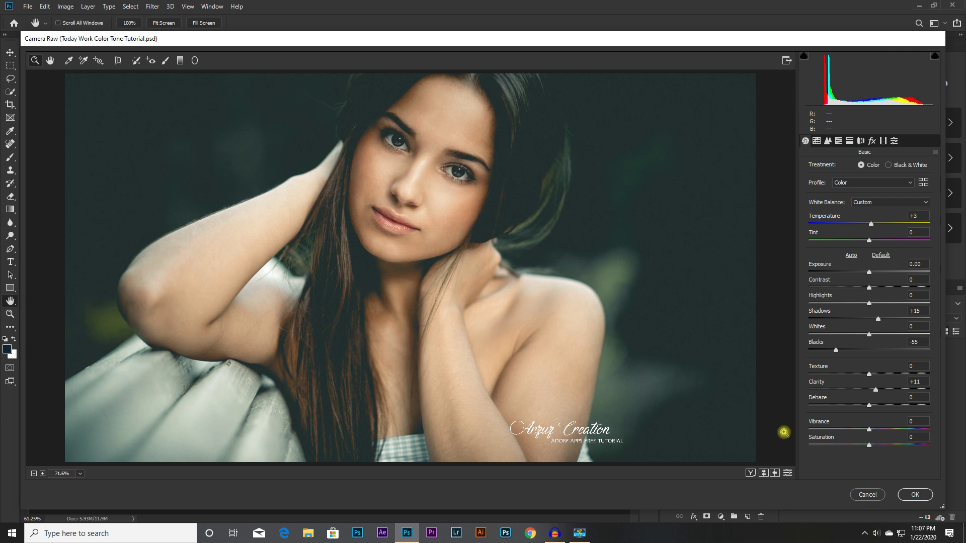
# Show the Camera Raw Before/After split view and zoom the previews to 50%.
pyautogui.click(750, 473)
pyautogui.click(272, 285)
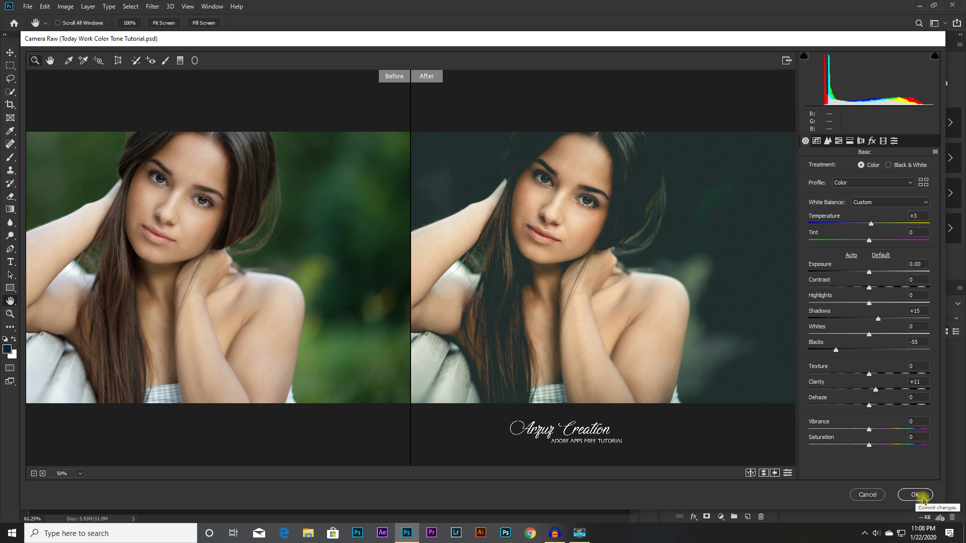
# Apply the Camera Raw look, copy the toned layer's name, then delete that layer.
pyautogui.click(922, 497)
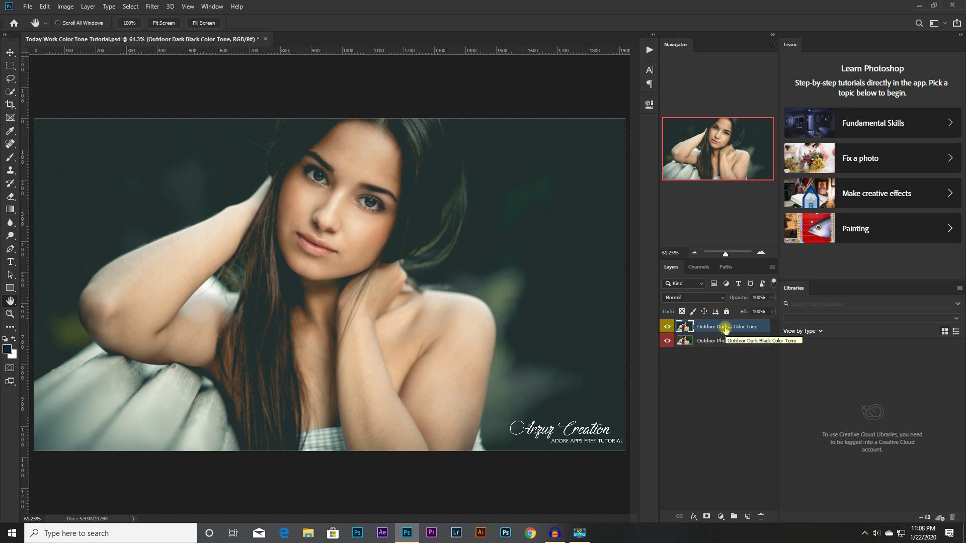
pyautogui.doubleClick(724, 328)
pyautogui.rightClick(726, 327)
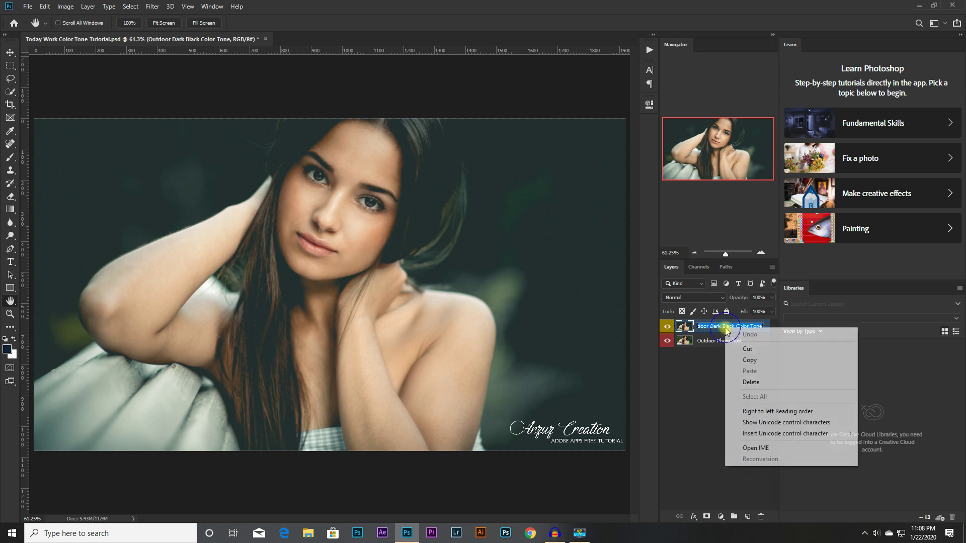
pyautogui.click(765, 360)
pyautogui.press('Return')
pyautogui.moveTo(760, 326); pyautogui.dragTo(760, 517)
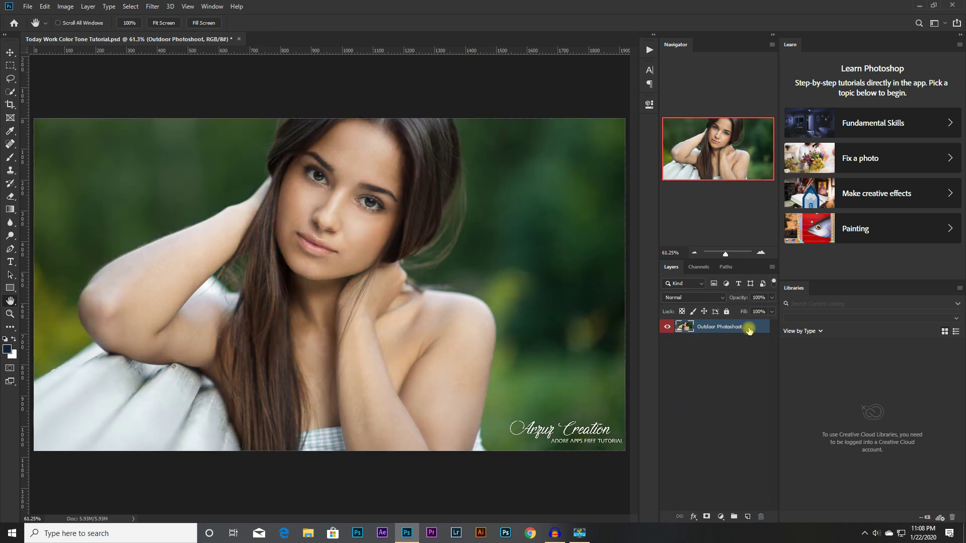
pyautogui.click(748, 332)
# Duplicate Outdoor Photoshoot and paste 'Outdoor Dark Black Color Tone' as the copy's name.
pyautogui.moveTo(748, 328); pyautogui.dragTo(747, 517)
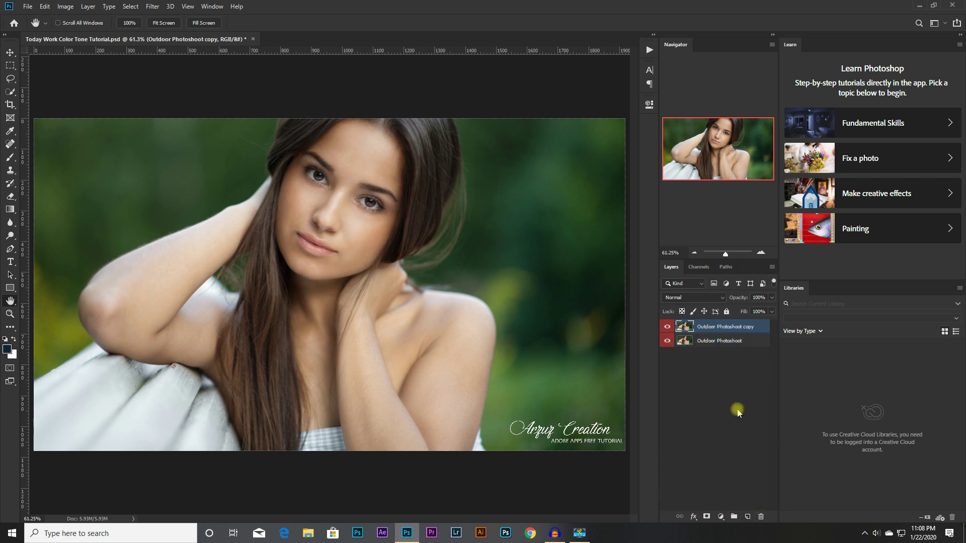
pyautogui.doubleClick(717, 327)
pyautogui.rightClick(717, 326)
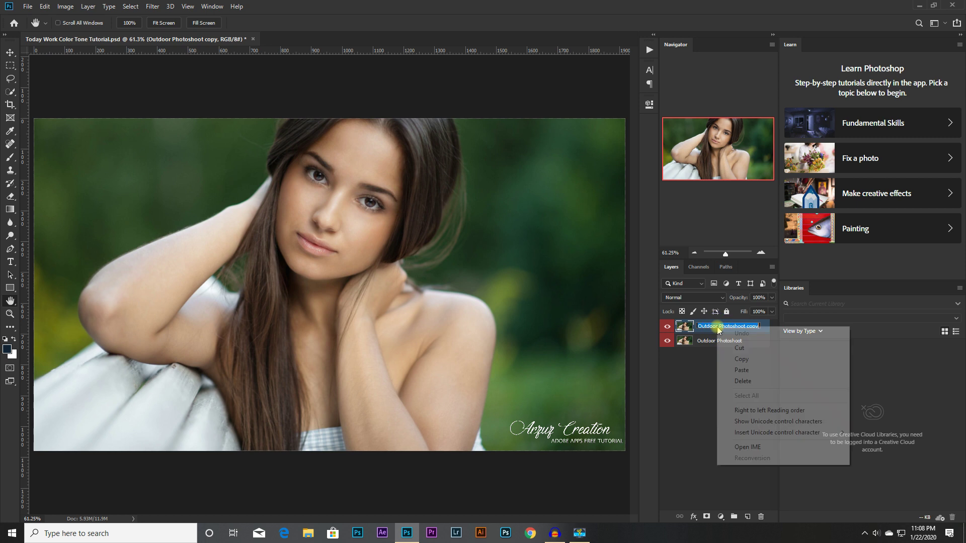
pyautogui.click(742, 370)
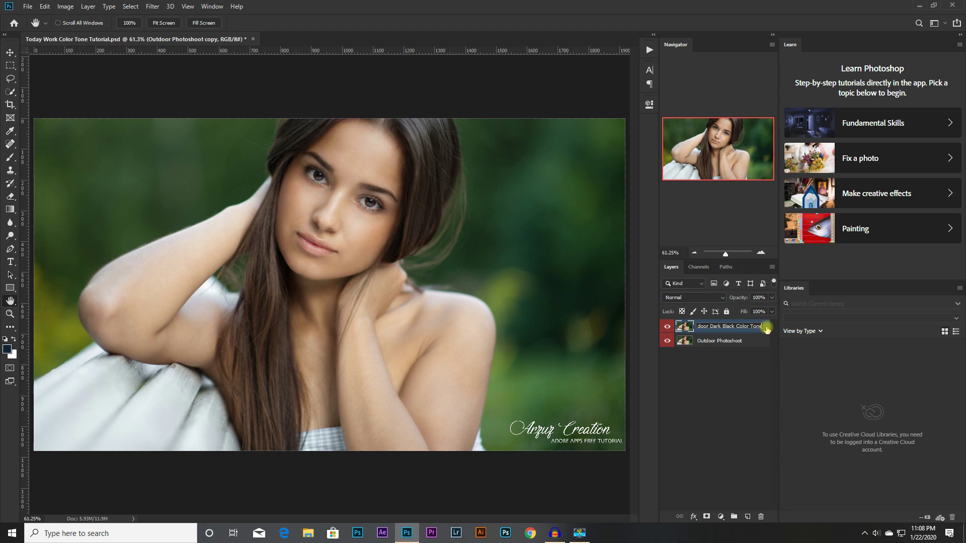
pyautogui.press('Return')
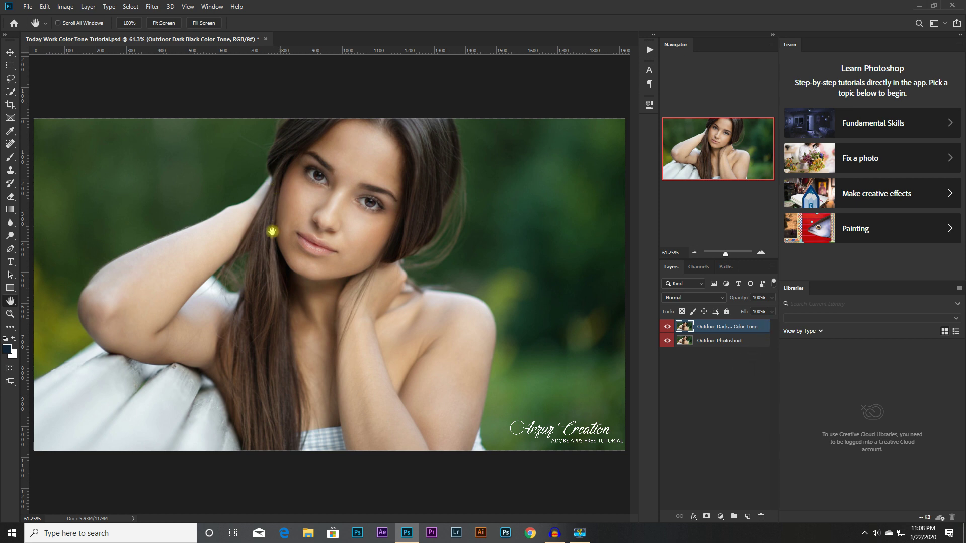
# Open the Camera Raw Filter on the new layer and set Temperature +3, Shadows +15.
pyautogui.click(152, 6)
pyautogui.click(174, 67)
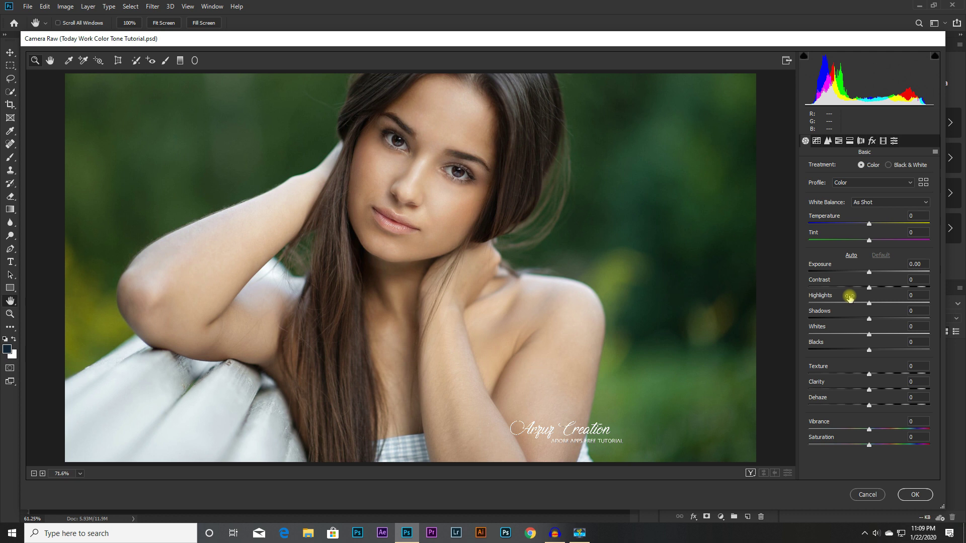
pyautogui.click(916, 215)
pyautogui.write('+')
pyautogui.write('3')
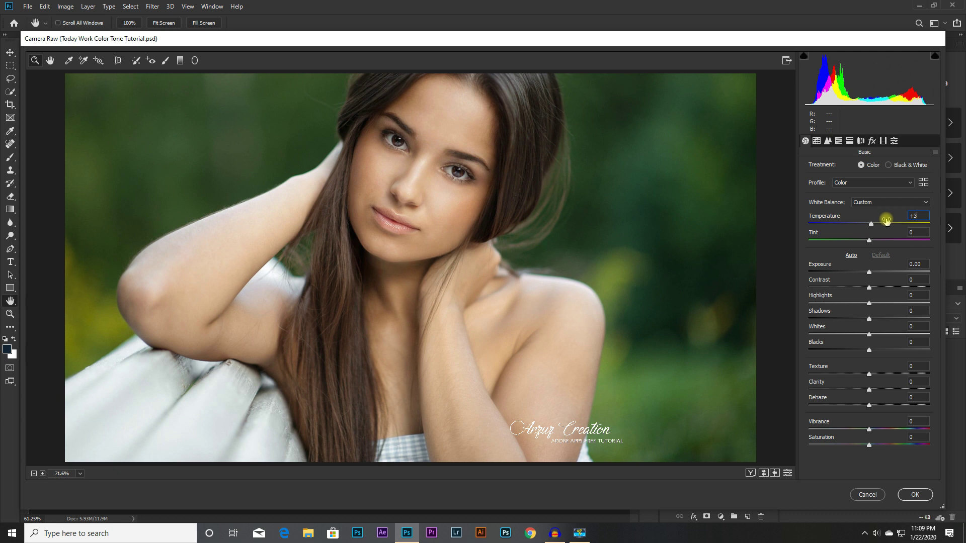
pyautogui.click(920, 310)
pyautogui.write('+')
pyautogui.write('15')
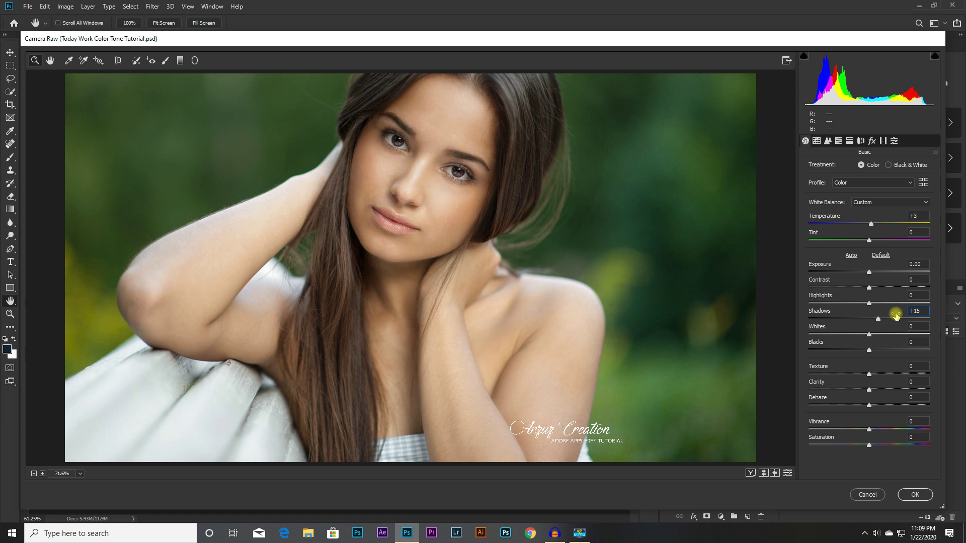
# Set Blacks to -55 and Clarity to +11.
pyautogui.click(916, 342)
pyautogui.write('-')
pyautogui.write('55')
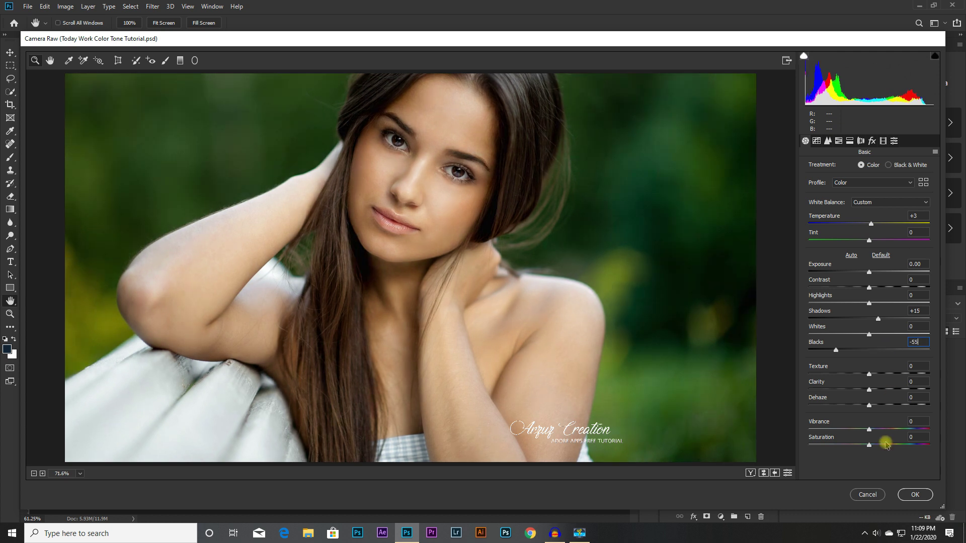
pyautogui.click(916, 382)
pyautogui.write('+')
pyautogui.write('11')
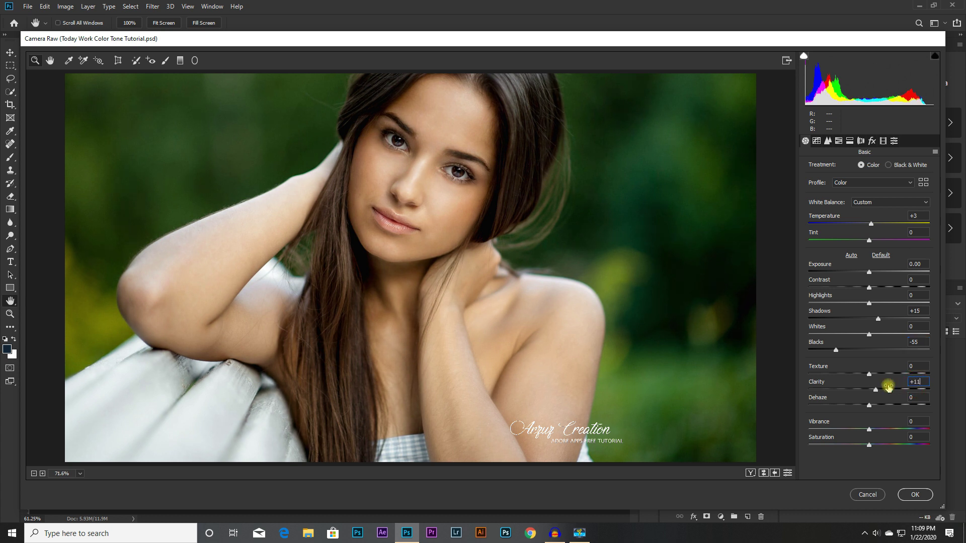
pyautogui.click(816, 143)
# Lift the point tone curve's black point to Input 37, Output 39.
pyautogui.click(854, 167)
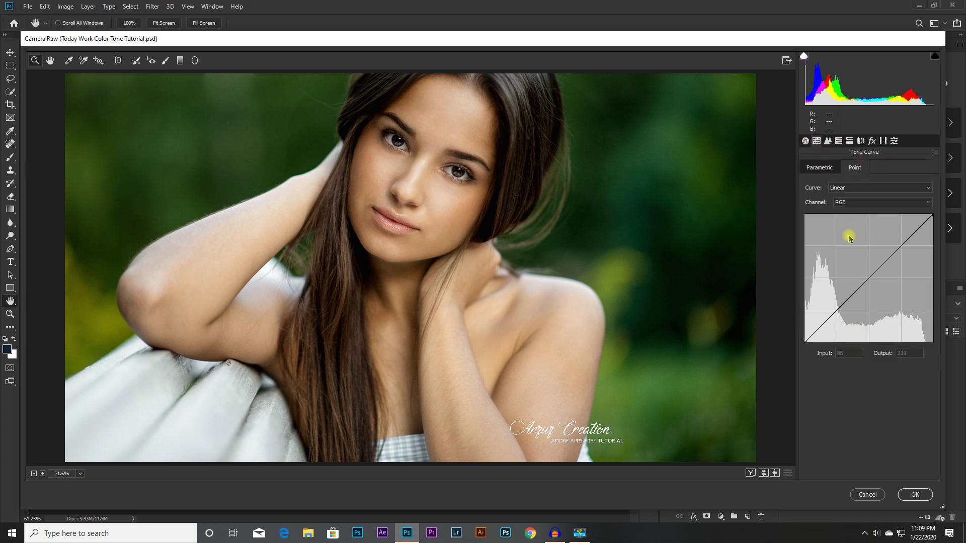
pyautogui.click(804, 342)
pyautogui.moveTo(804, 342)
pyautogui.mouseDown()
pyautogui.moveTo(793, 326)
pyautogui.moveTo(825, 323)
pyautogui.mouseUp()
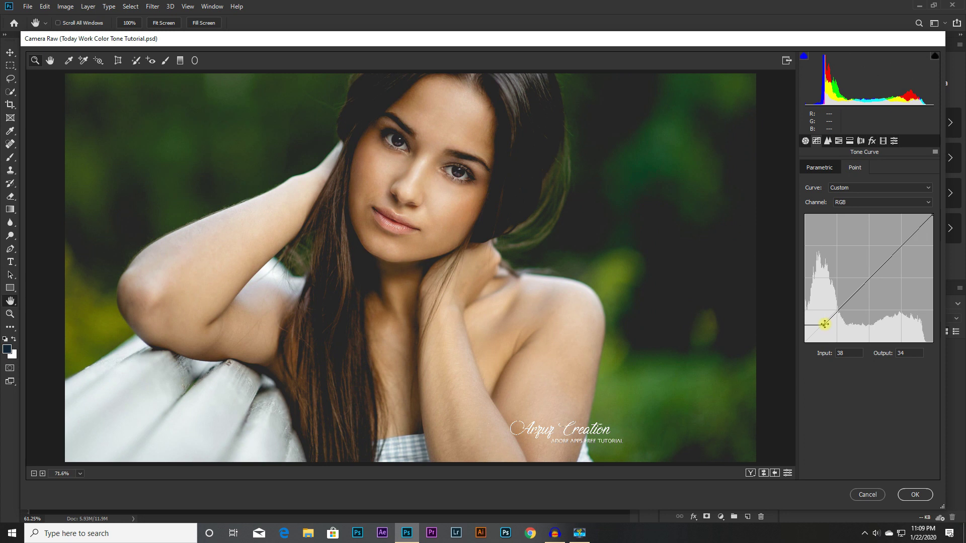
pyautogui.click(848, 353)
pyautogui.press('Down')
pyautogui.click(901, 353)
pyautogui.write('39')
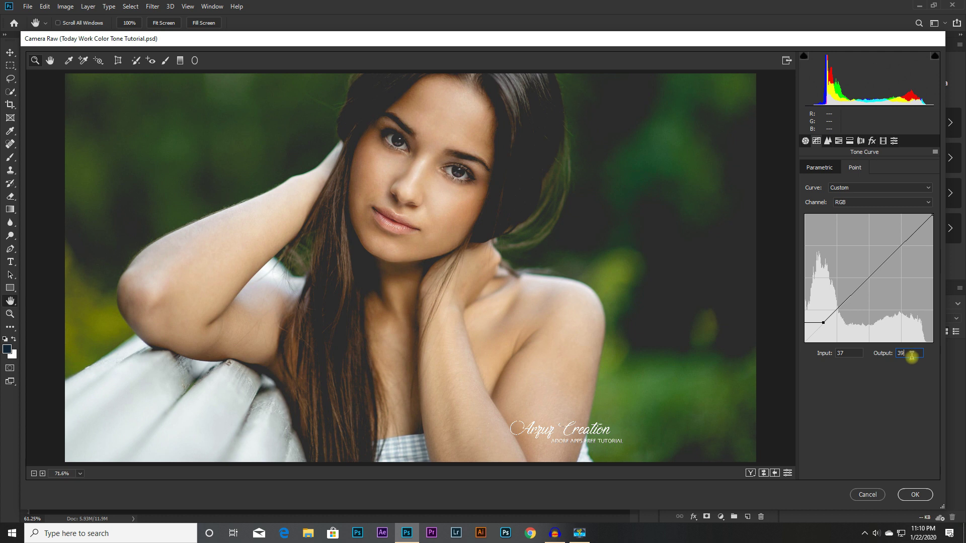
pyautogui.click(828, 141)
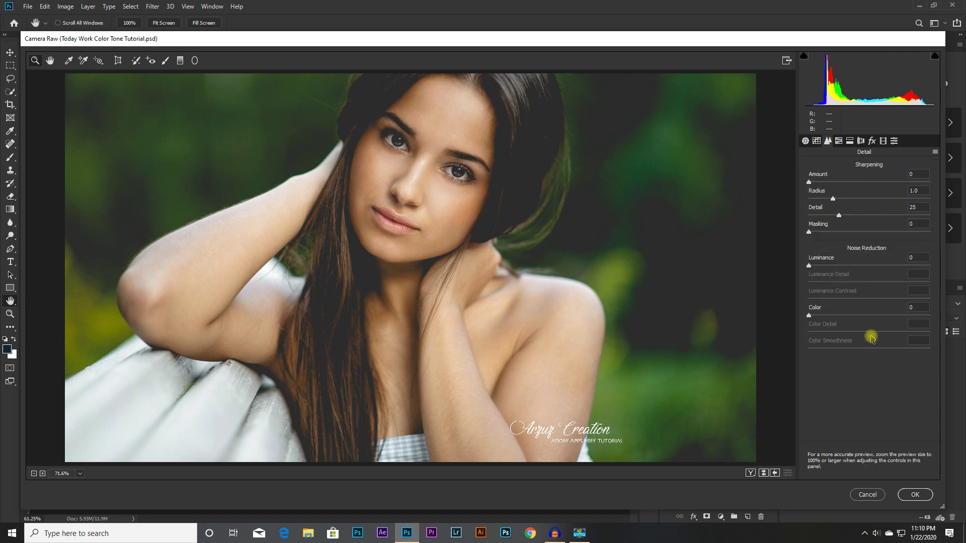
# Set HSL saturation to Reds +38, Yellows -21, Greens -100, Blues +13.
pyautogui.click(839, 142)
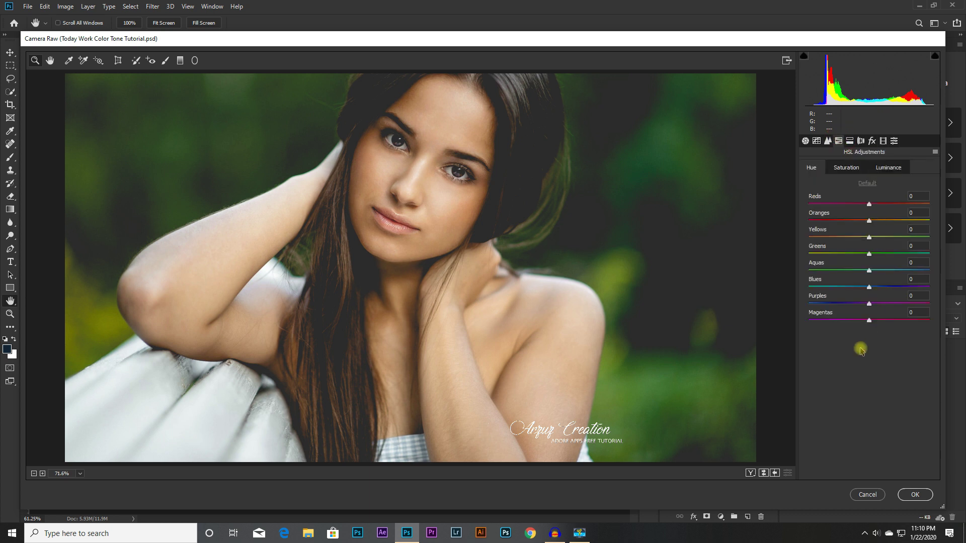
pyautogui.click(846, 168)
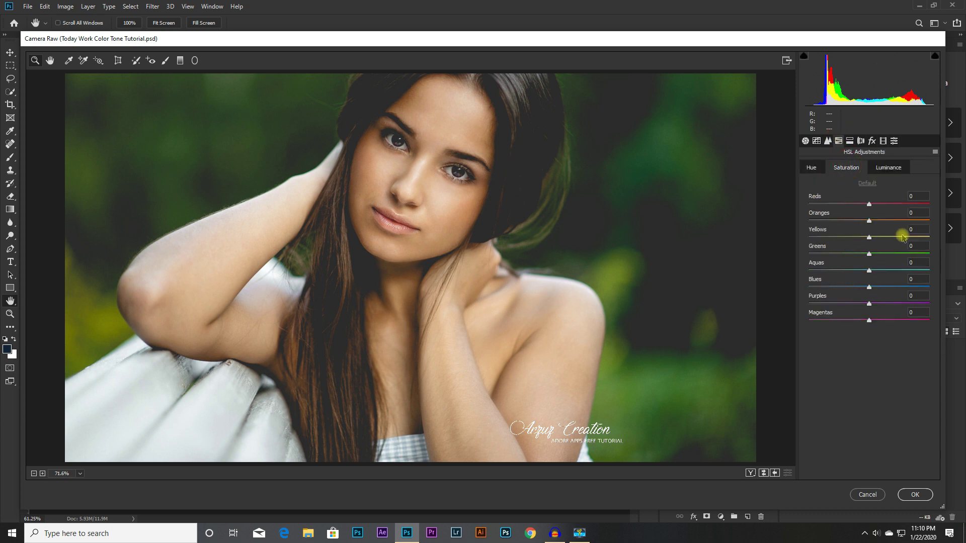
pyautogui.click(915, 196)
pyautogui.write('+38')
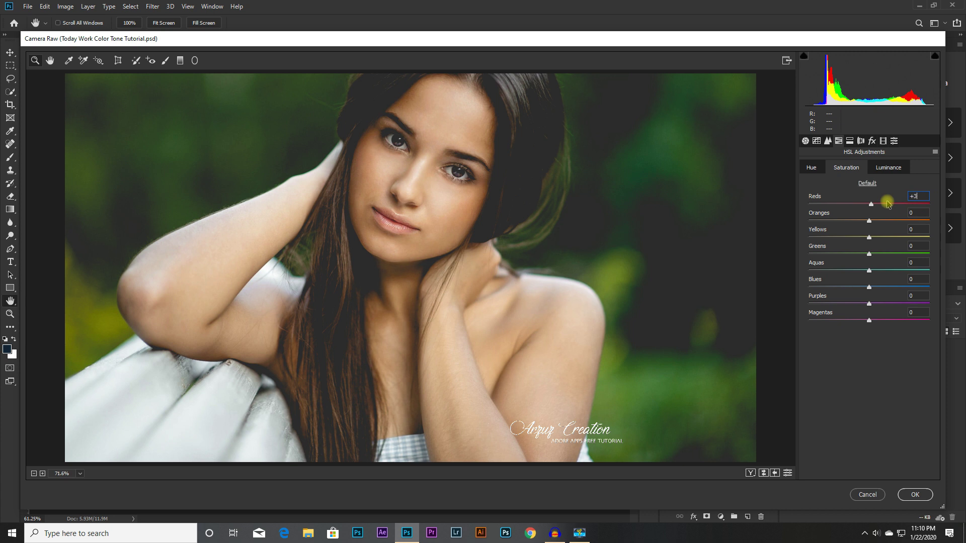
pyautogui.click(909, 230)
pyautogui.write('1')
pyautogui.click(921, 245)
pyautogui.write('00')
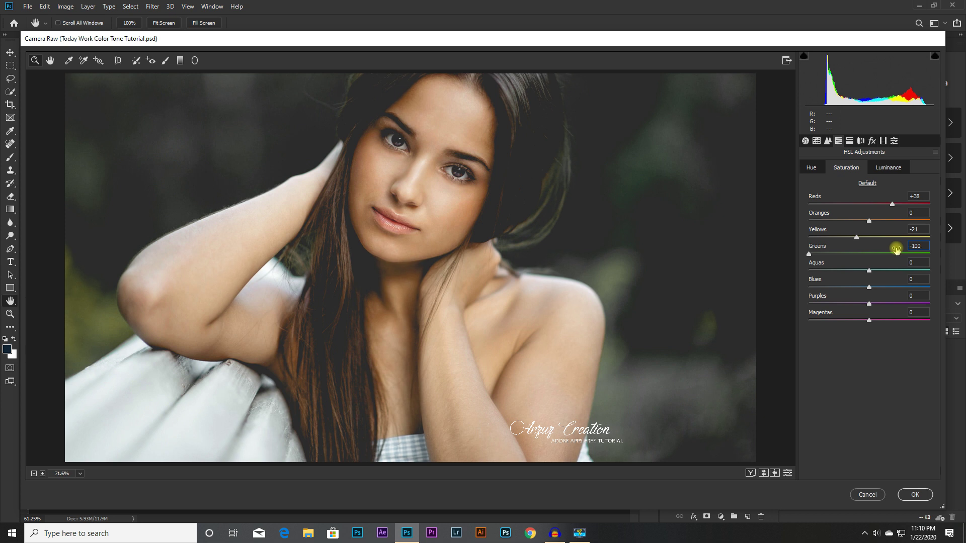
pyautogui.click(917, 279)
pyautogui.write('+13')
# Raise the Oranges luminance to +17.
pyautogui.click(881, 170)
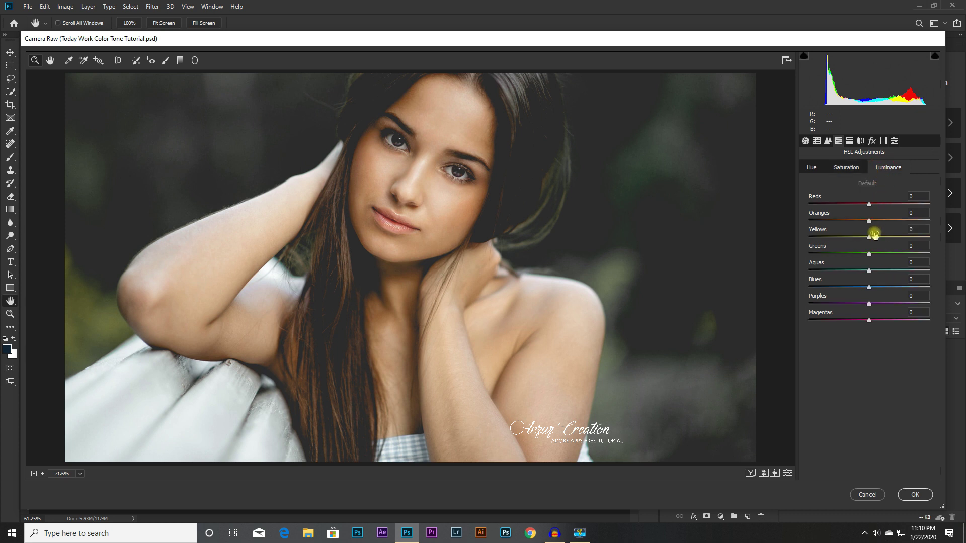
pyautogui.click(922, 213)
pyautogui.write('+17')
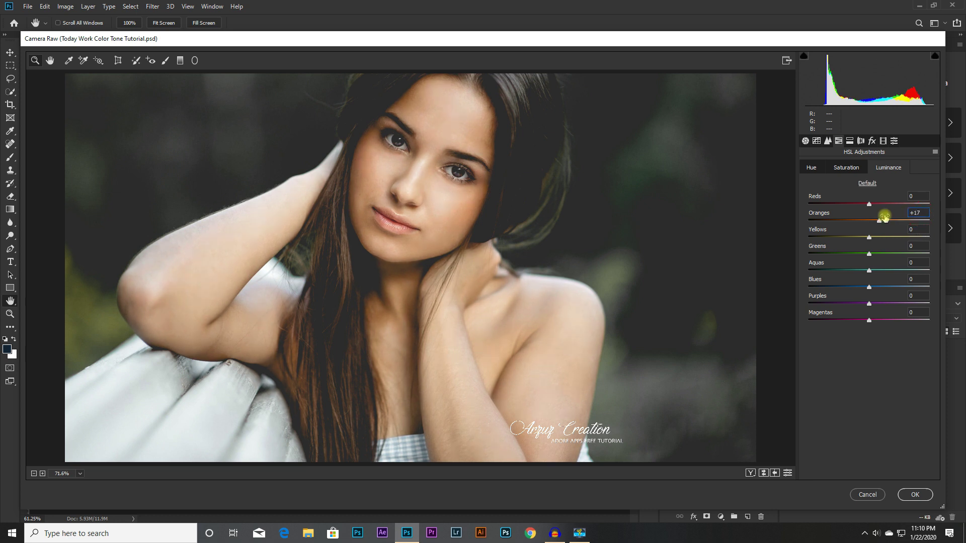
pyautogui.click(849, 142)
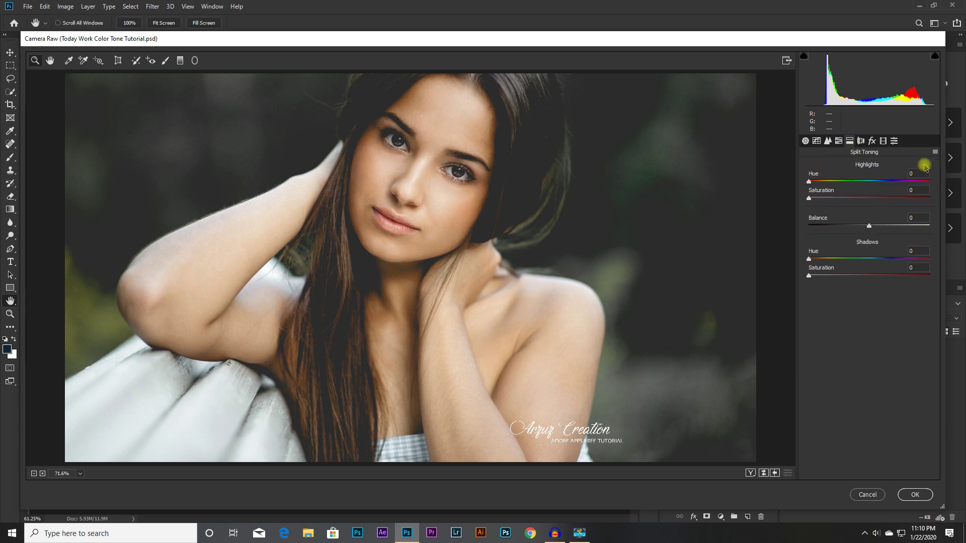
# Set split-toning highlights to Hue 59, Saturation 17.
pyautogui.write('59')
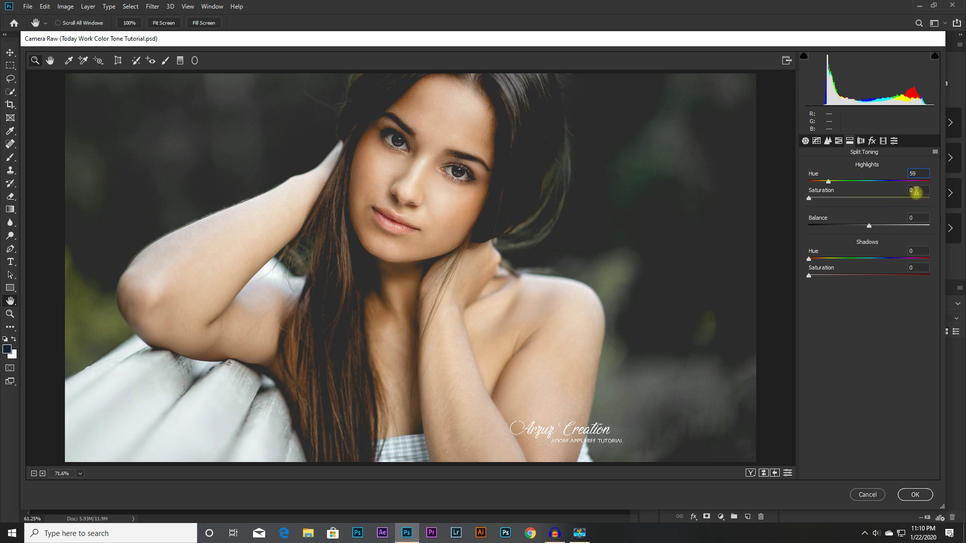
pyautogui.click(919, 188)
pyautogui.moveTo(920, 187); pyautogui.dragTo(901, 190)
pyautogui.write('7')
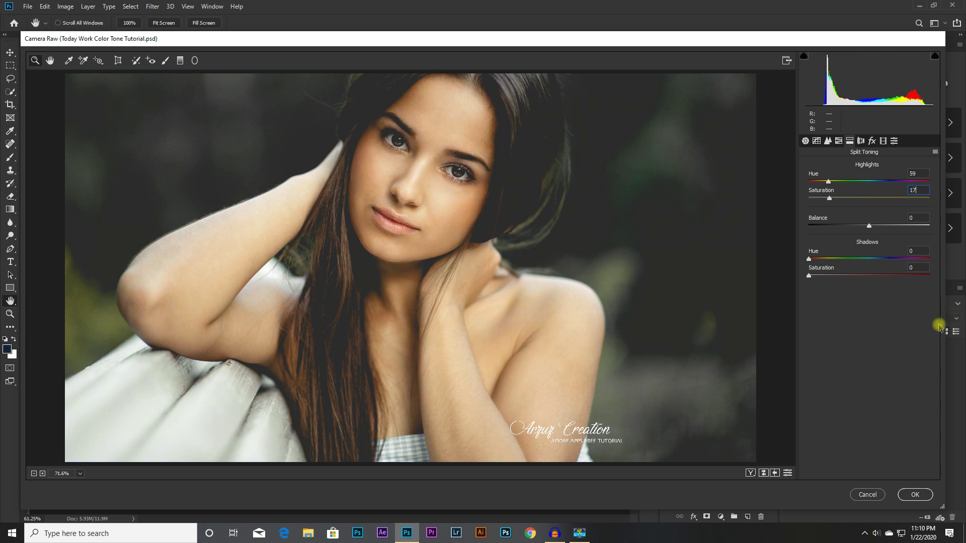
# Set split-toning shadows to Hue 192, Saturation 13.
pyautogui.click(915, 251)
pyautogui.write('92')
pyautogui.press('Tab')
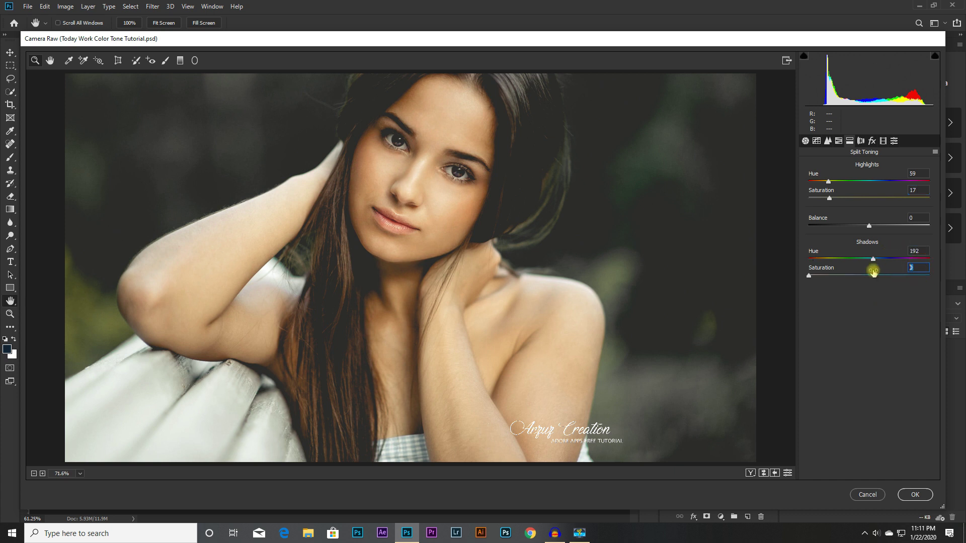
pyautogui.write('13')
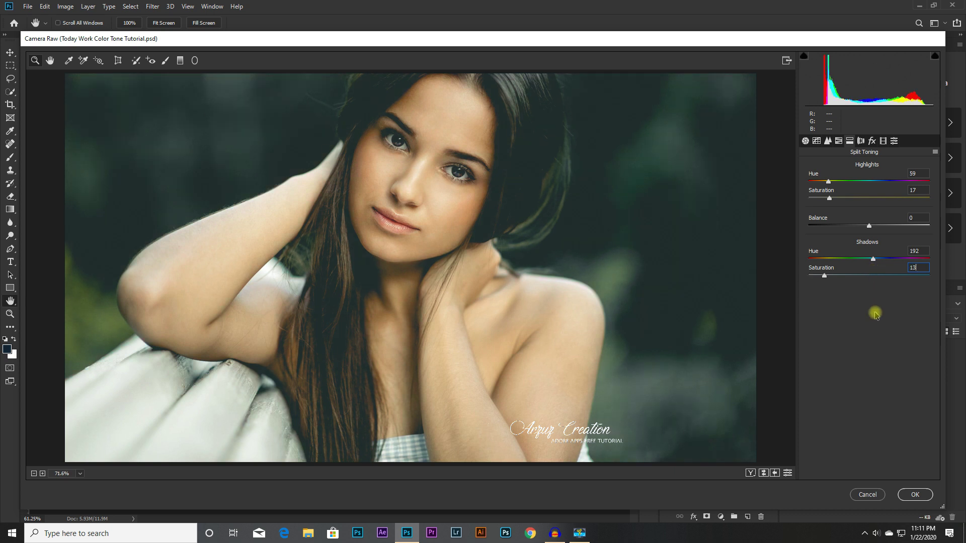
pyautogui.click(861, 141)
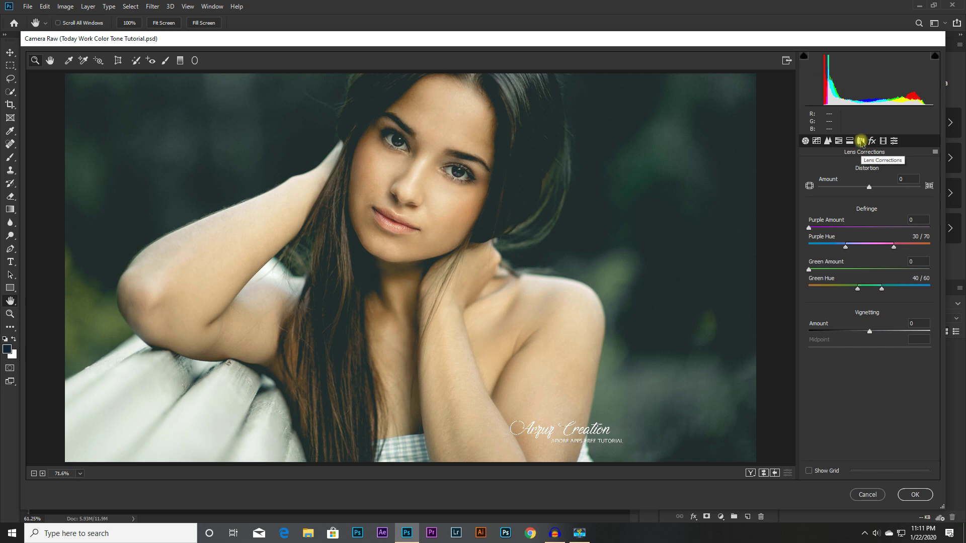
pyautogui.click(872, 141)
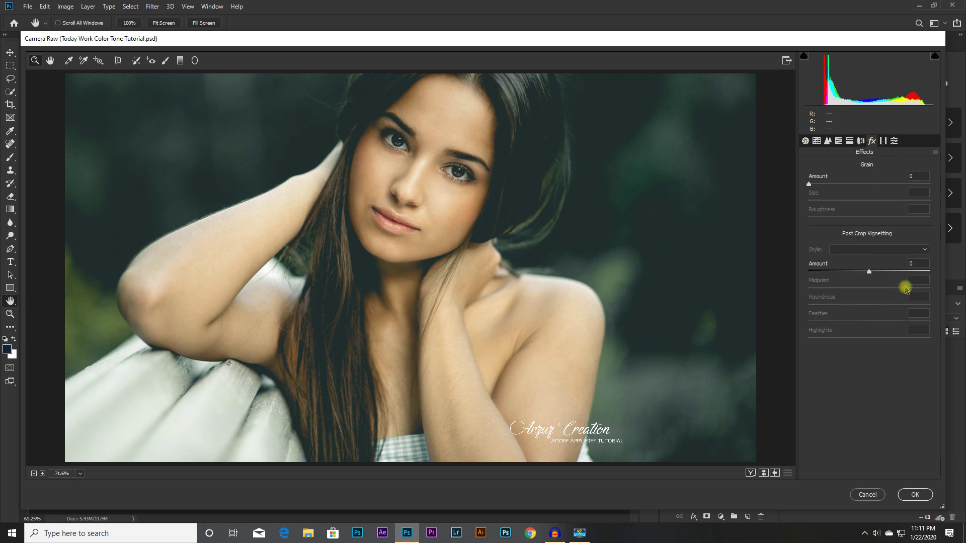
# Enter post-crop vignette values Amount -50, Midpoint 44, Roundness +43, Feather 100.
pyautogui.click(916, 263)
pyautogui.write('50')
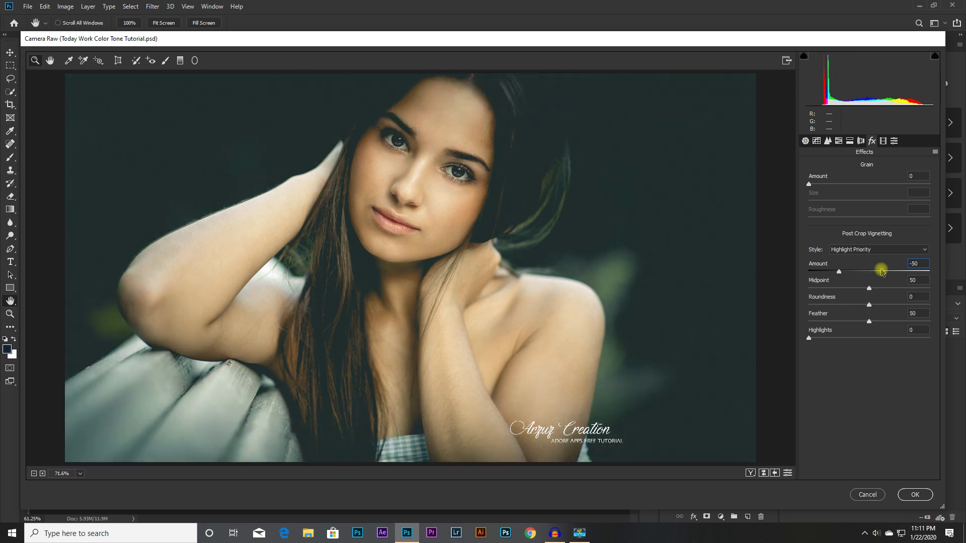
pyautogui.click(918, 280)
pyautogui.write('44')
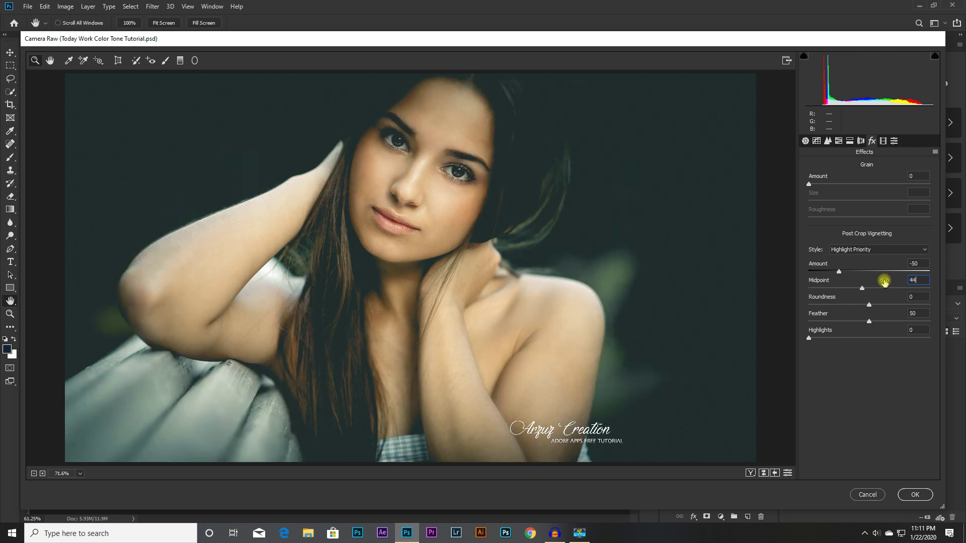
pyautogui.click(919, 297)
pyautogui.write('+43')
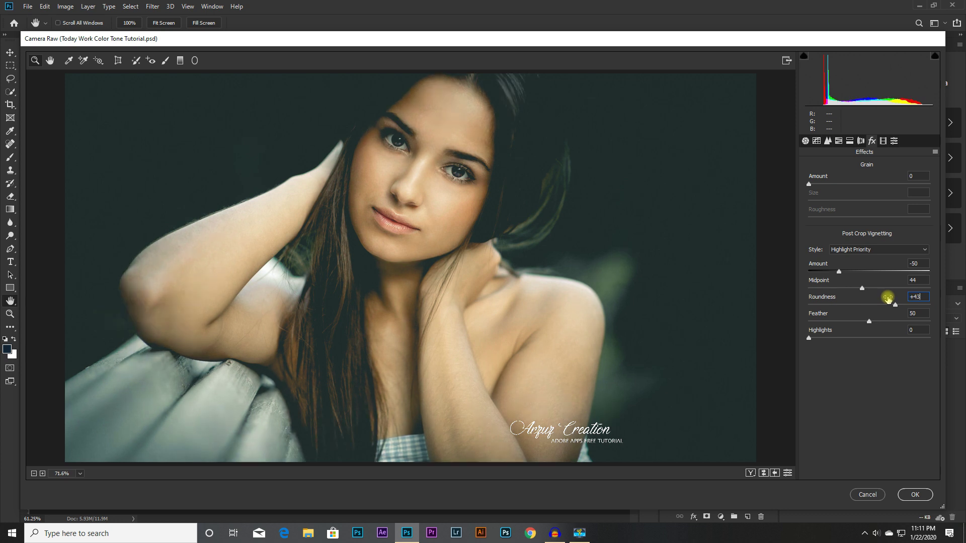
pyautogui.click(918, 313)
pyautogui.write('100')
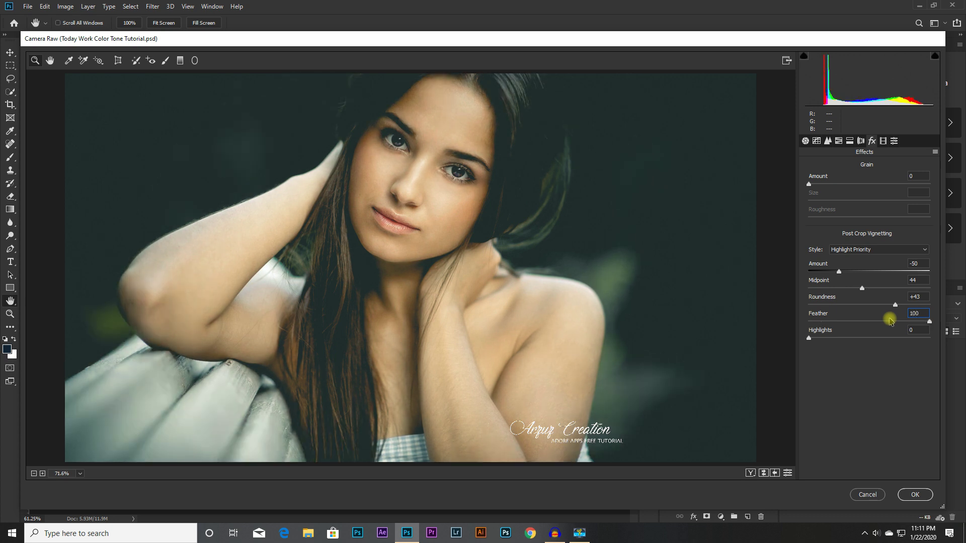
# In Calibration, set Red Primary saturation +31 and Green Primary hue +13.
pyautogui.click(882, 142)
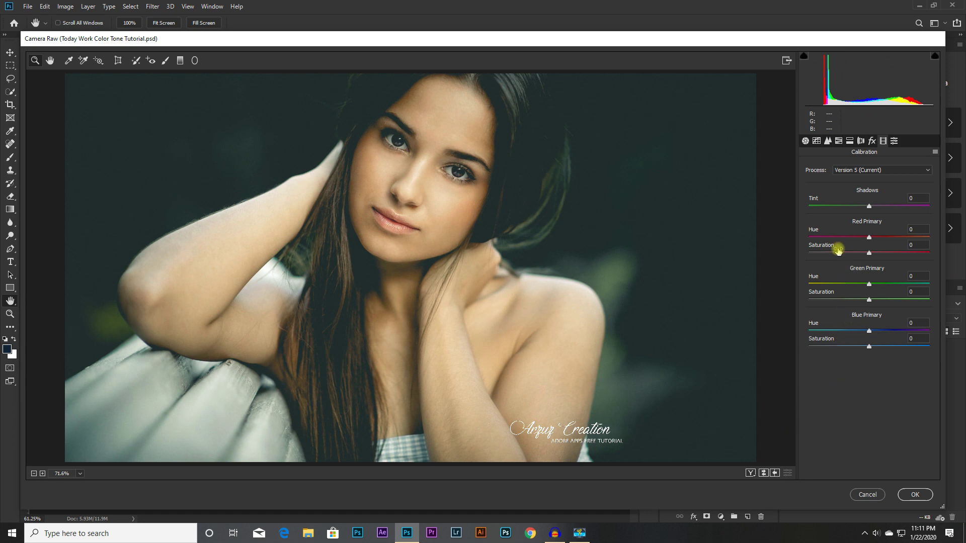
pyautogui.moveTo(835, 247); pyautogui.dragTo(878, 250)
pyautogui.click(924, 245)
pyautogui.write('31')
pyautogui.click(915, 277)
pyautogui.write('+13')
# Set Green Primary saturation -66 and Blue Primary hue -20.
pyautogui.click(916, 293)
pyautogui.write('66')
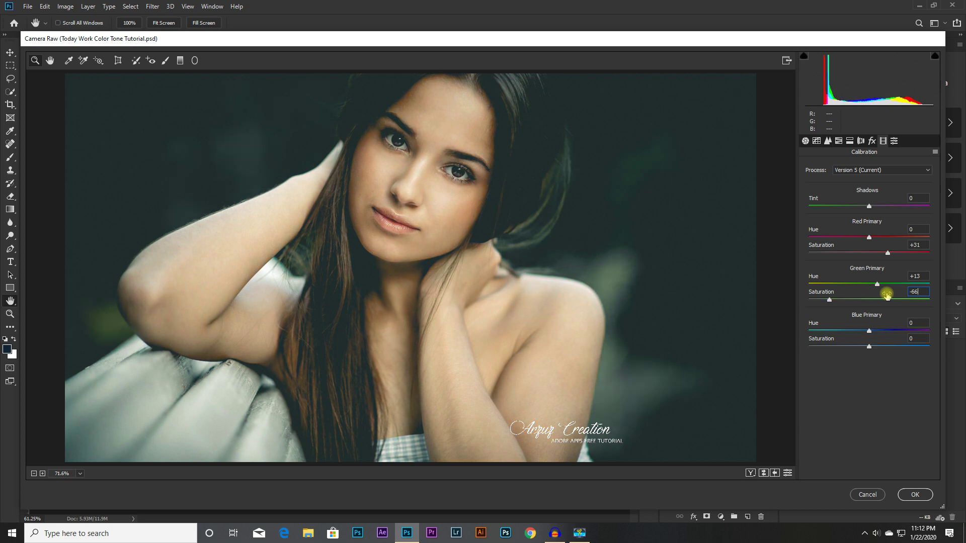
pyautogui.click(914, 322)
pyautogui.write('0')
# From the Basic tab, show the before/after split view, zoom in, then fit to view.
pyautogui.click(804, 141)
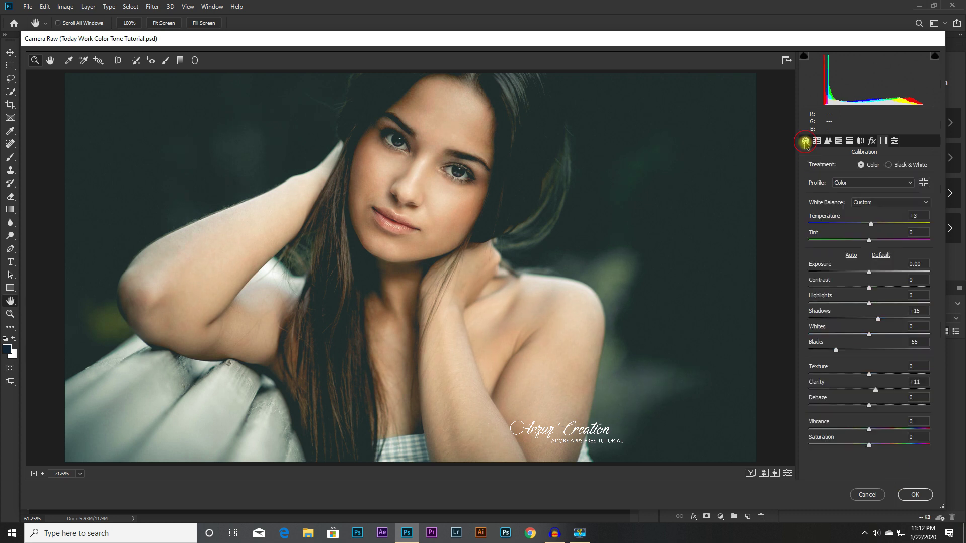
pyautogui.click(750, 472)
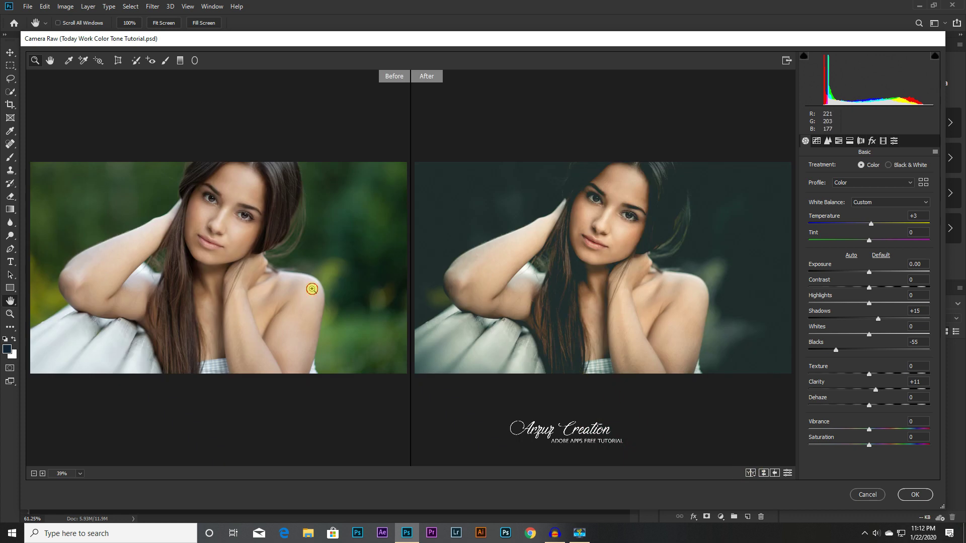
pyautogui.click(312, 287)
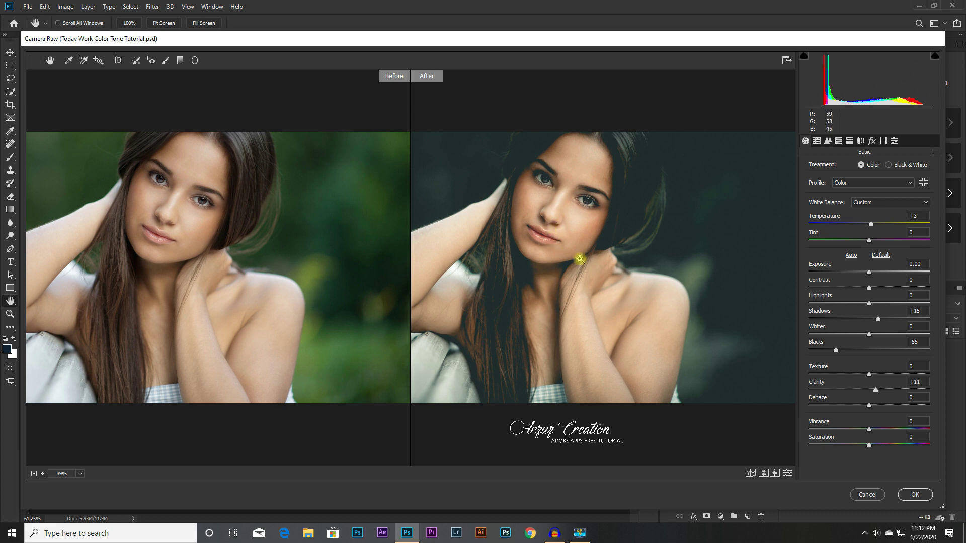
pyautogui.hotkey('ctrl', '0')
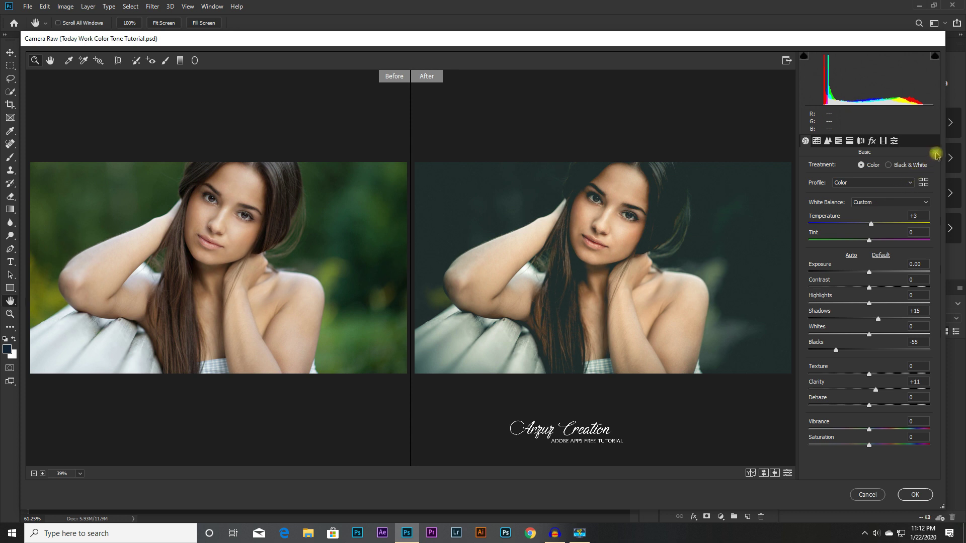
# Save the Camera Raw settings to the Desktop as the XMP preset 'Outdoor Dark Black Color Tone Presets 2K20'.
pyautogui.click(936, 154)
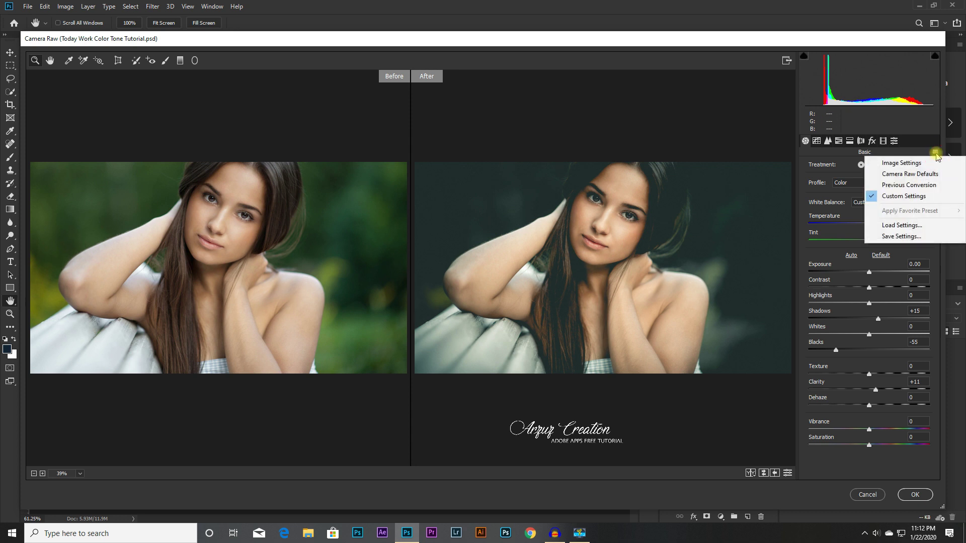
pyautogui.click(936, 237)
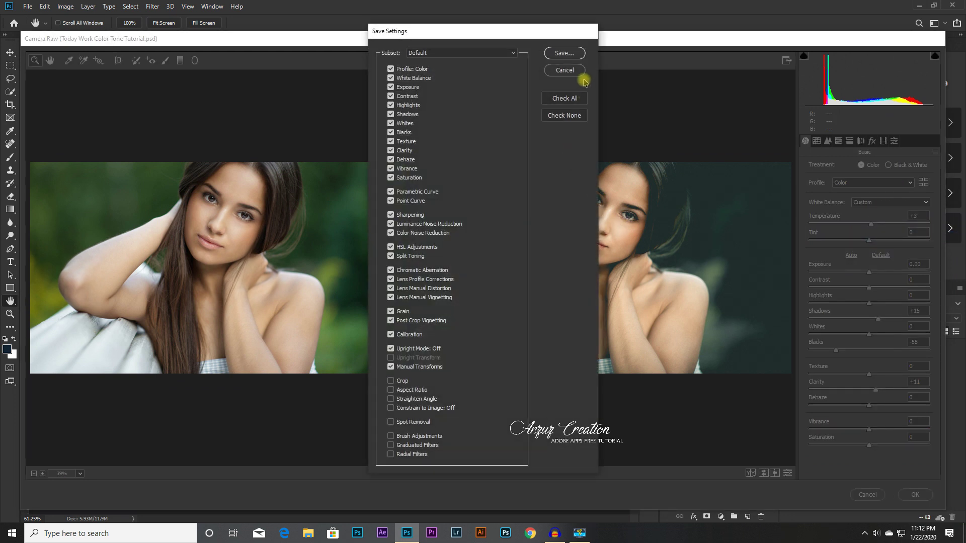
pyautogui.click(564, 53)
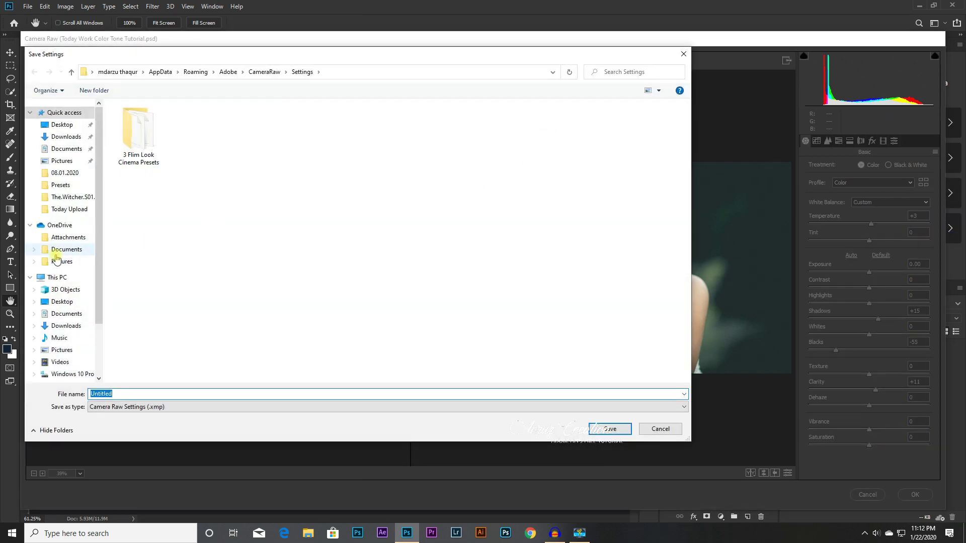
pyautogui.click(62, 302)
pyautogui.doubleClick(137, 393)
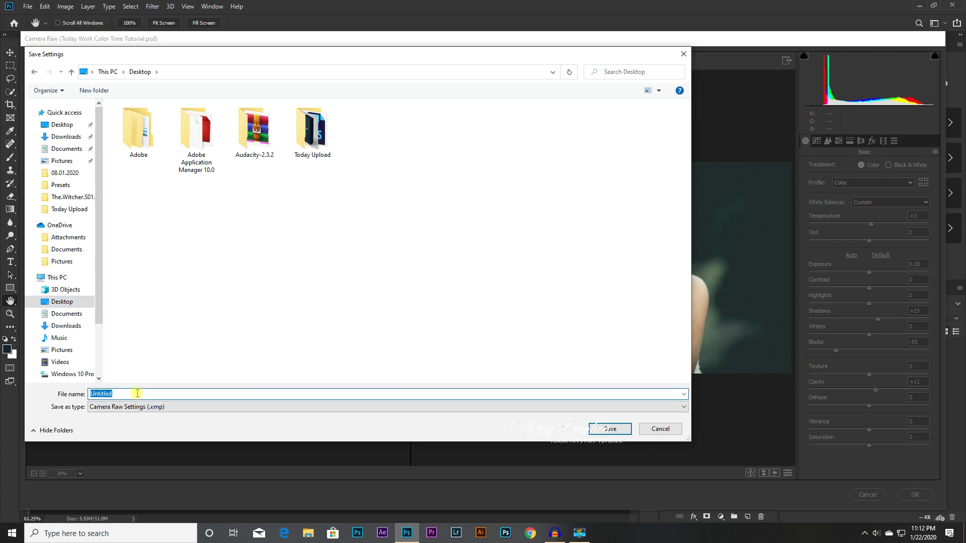
pyautogui.write('Outdoor ')
pyautogui.write('Dark B')
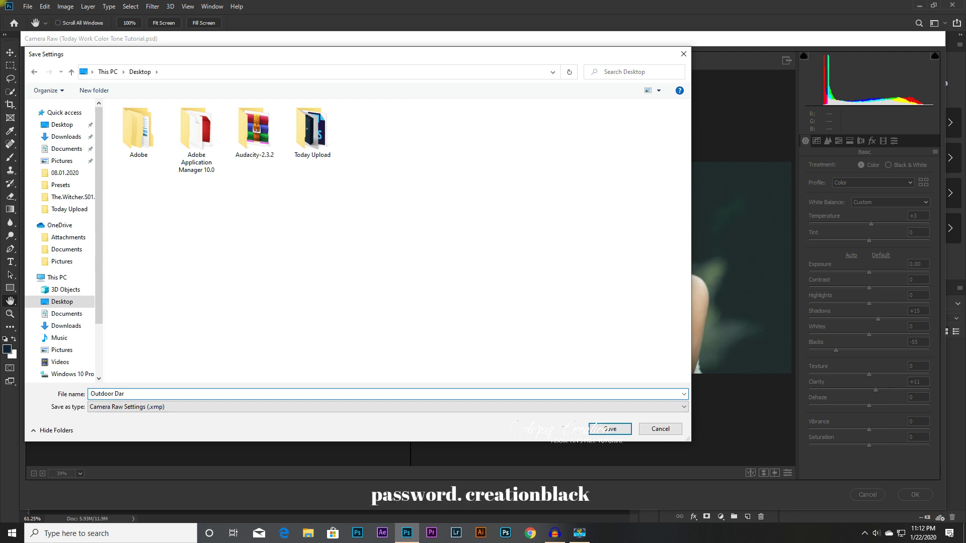
pyautogui.write('lack ')
pyautogui.write('Col')
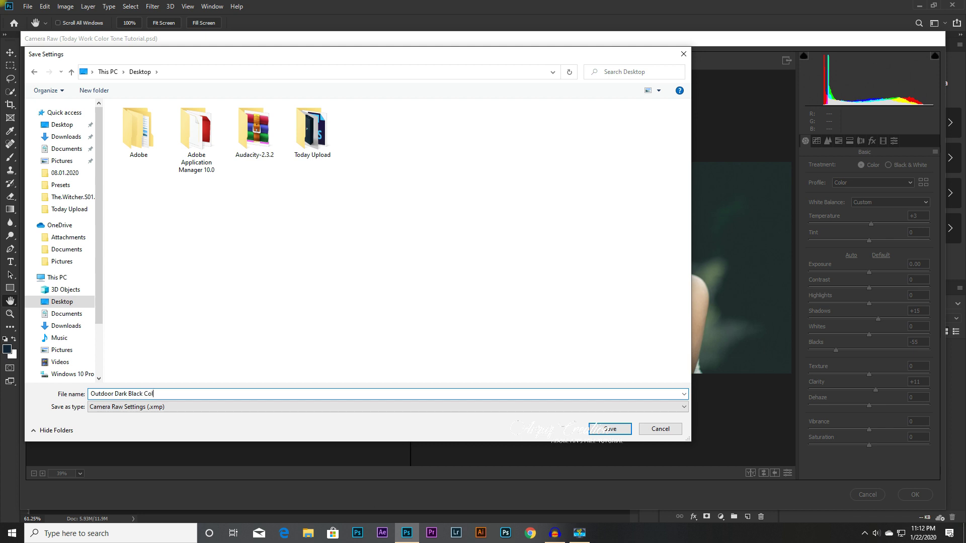
pyautogui.write('or')
pyautogui.write('eset')
pyautogui.write('0')
pyautogui.write('0')
pyautogui.click(607, 430)
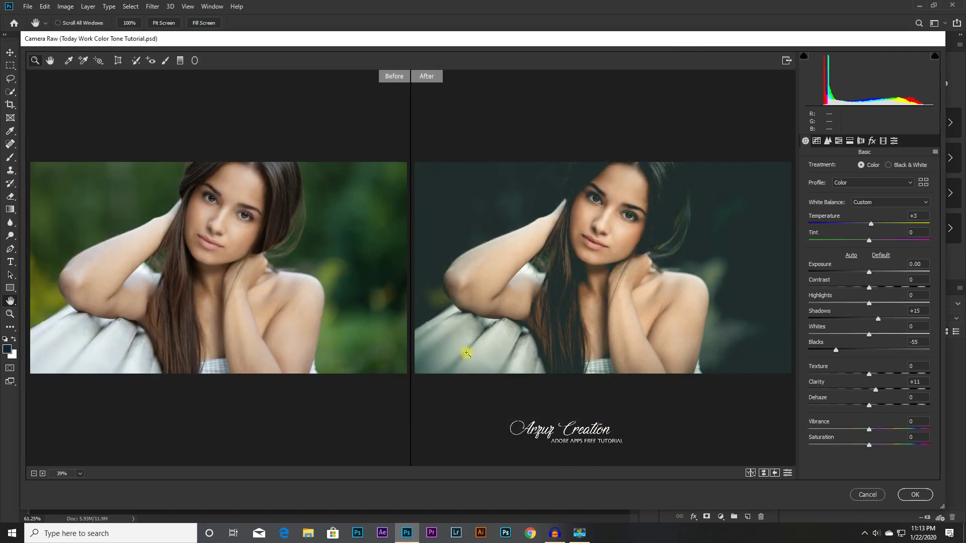
# Apply the toning, replace the toned layer with a fresh Outdoor Photoshoot copy, and open Camera Raw on it.
pyautogui.click(907, 495)
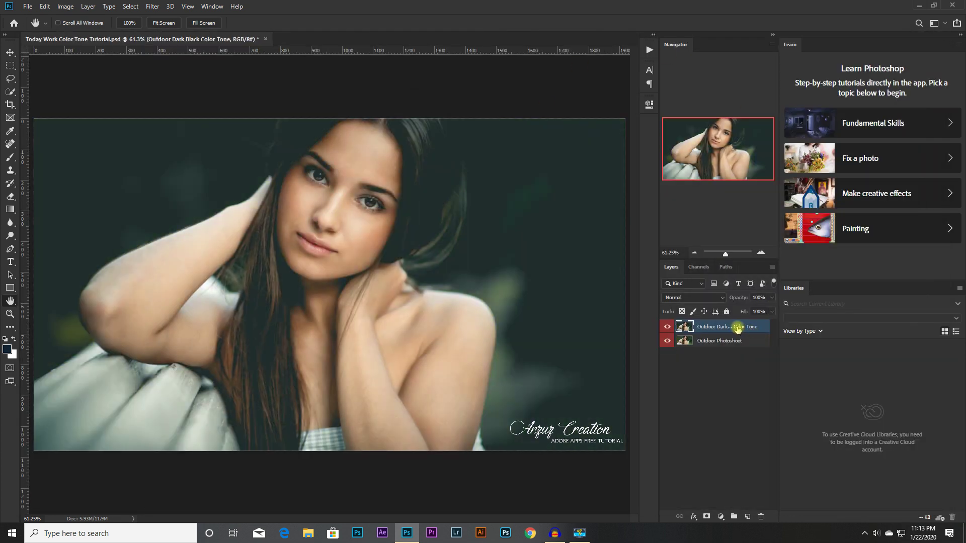
pyautogui.moveTo(738, 328); pyautogui.dragTo(763, 515)
pyautogui.moveTo(744, 329)
pyautogui.mouseDown()
pyautogui.moveTo(755, 468)
pyautogui.moveTo(748, 516)
pyautogui.mouseUp()
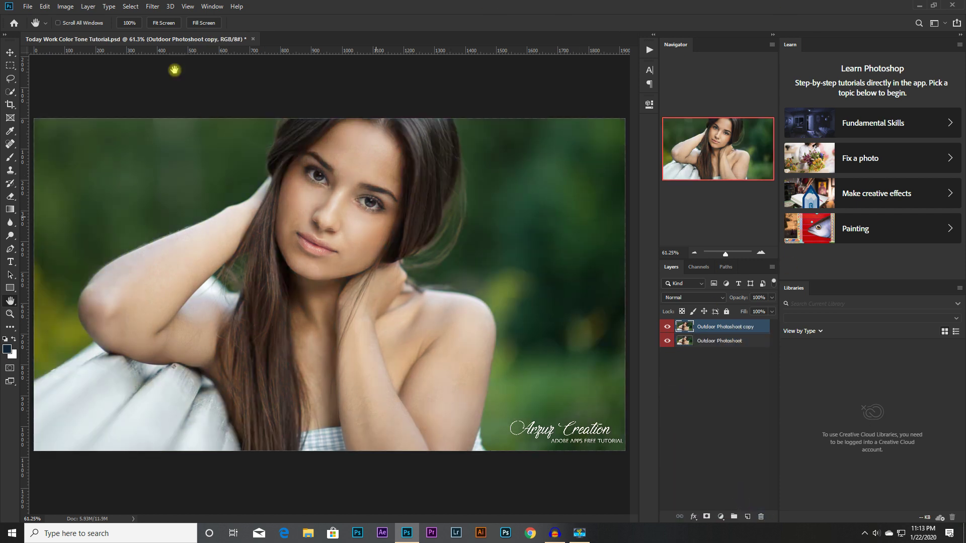
pyautogui.click(153, 7)
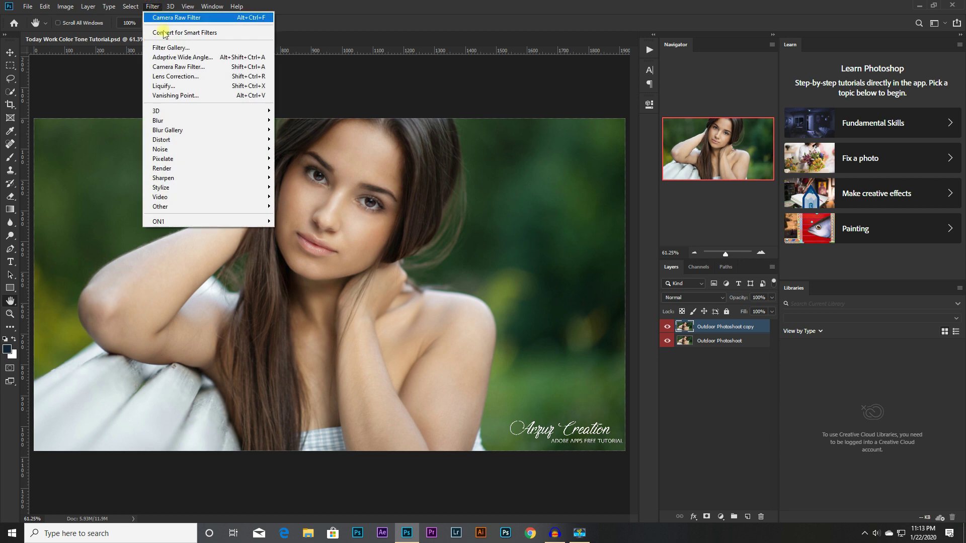
pyautogui.click(173, 67)
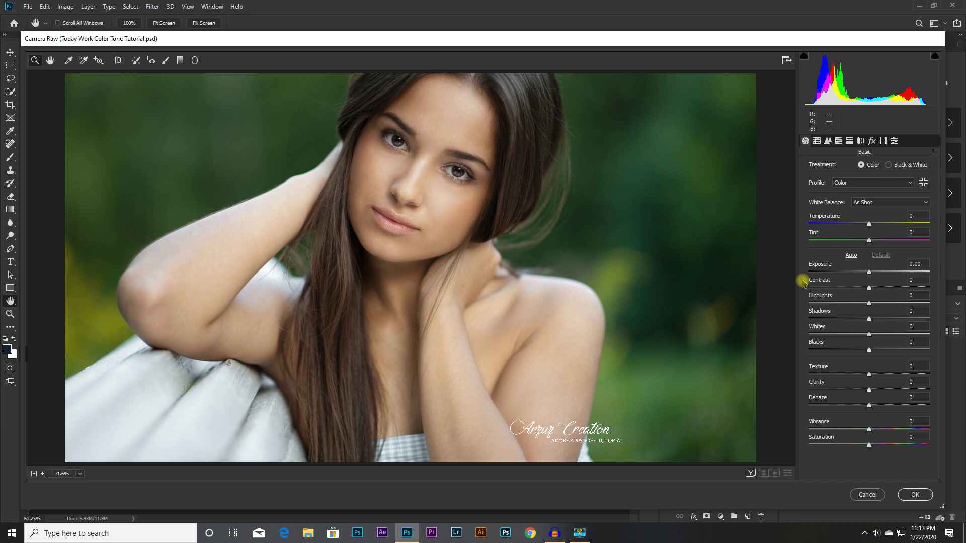
# Load the Desktop 'Outdoor Dark Black Color Tone' XMP preset onto the copy (Temperature +3, Blacks -55, Clarity +11).
pyautogui.click(935, 153)
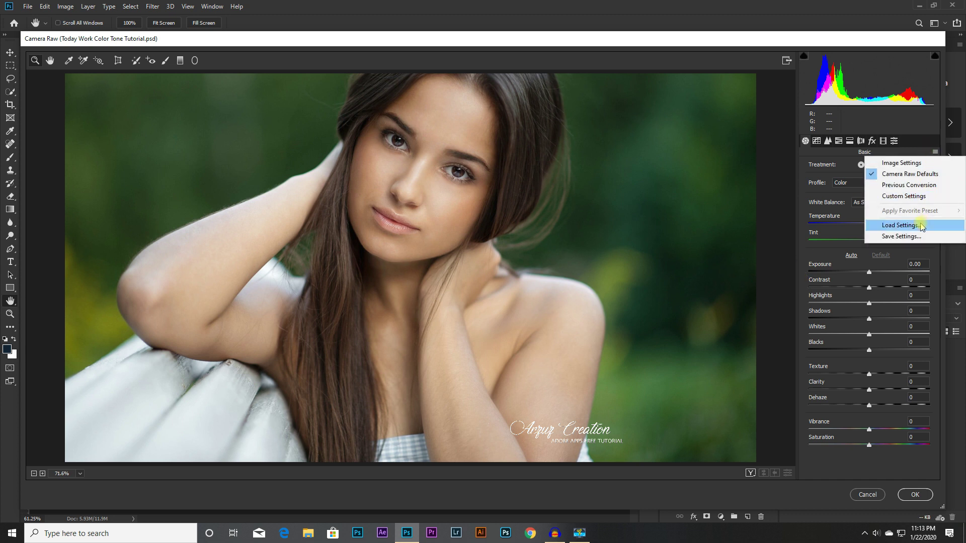
pyautogui.click(900, 226)
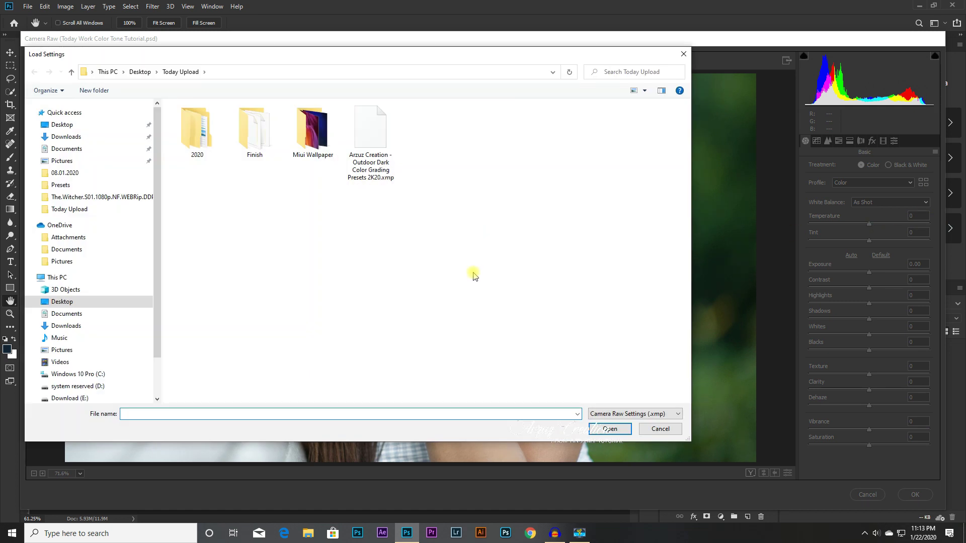
pyautogui.click(371, 179)
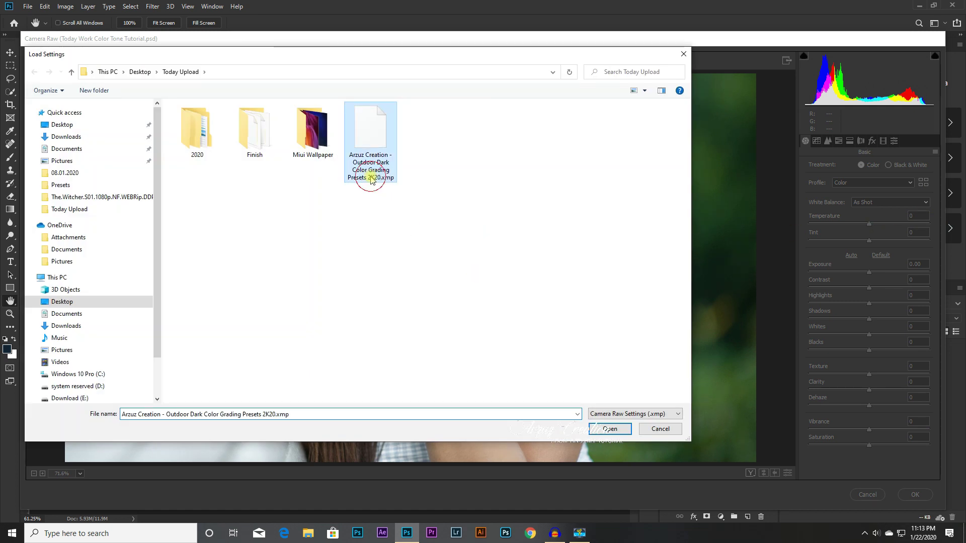
pyautogui.click(129, 302)
pyautogui.click(438, 169)
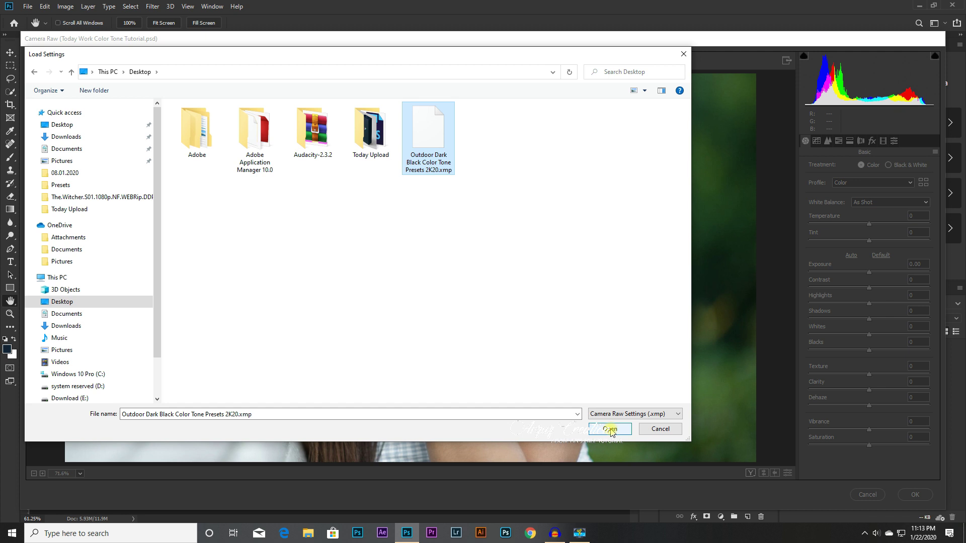
pyautogui.click(610, 429)
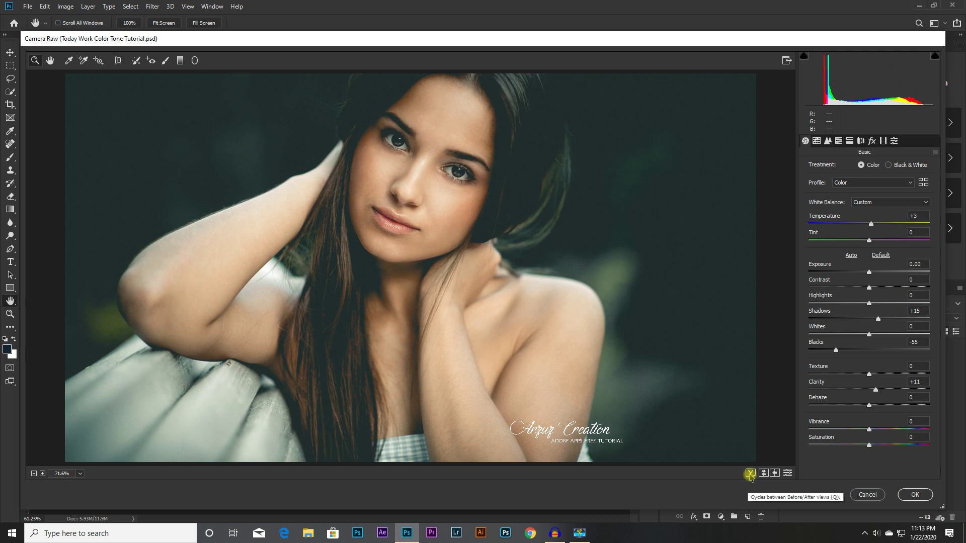
# Compare the Before/After views, then apply the dark black-green tone to the Outdoor Photoshoot copy layer.
pyautogui.click(750, 473)
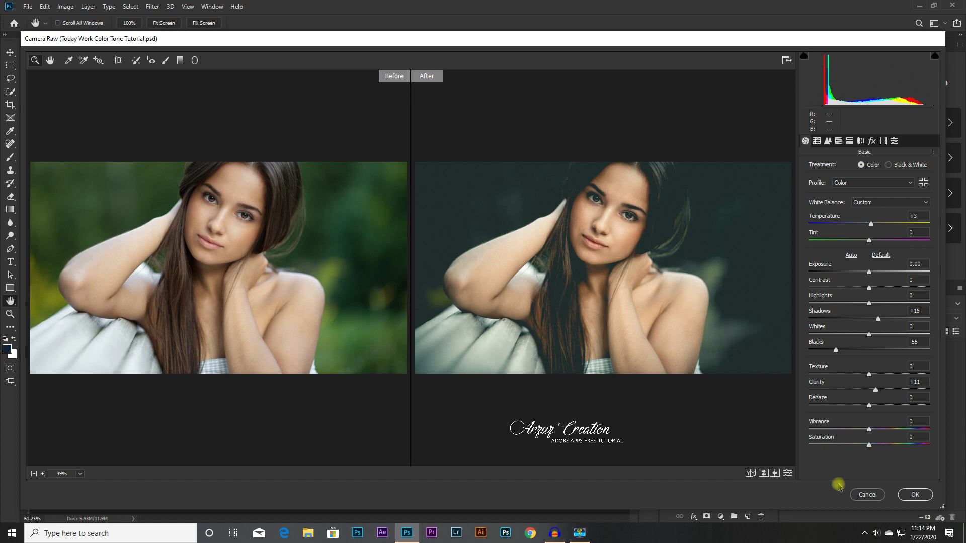
pyautogui.click(908, 496)
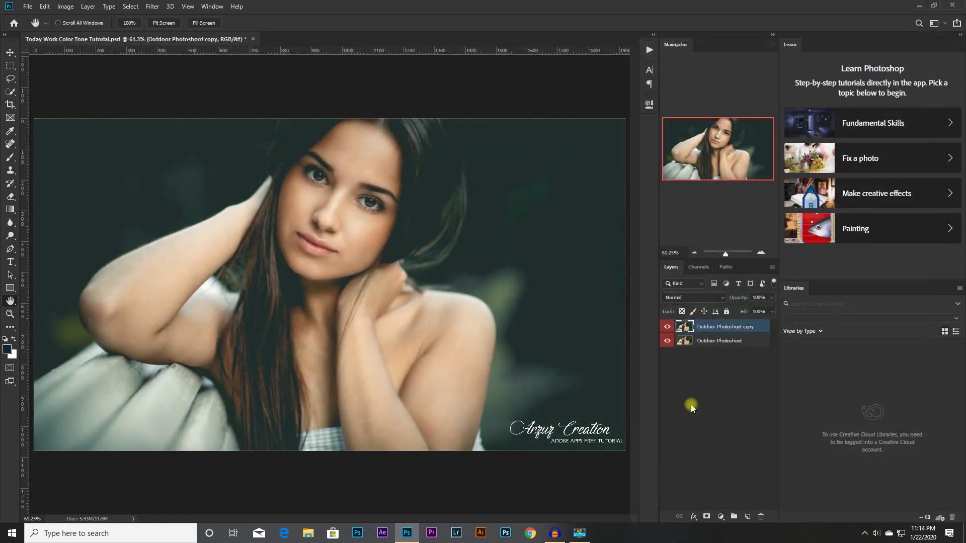